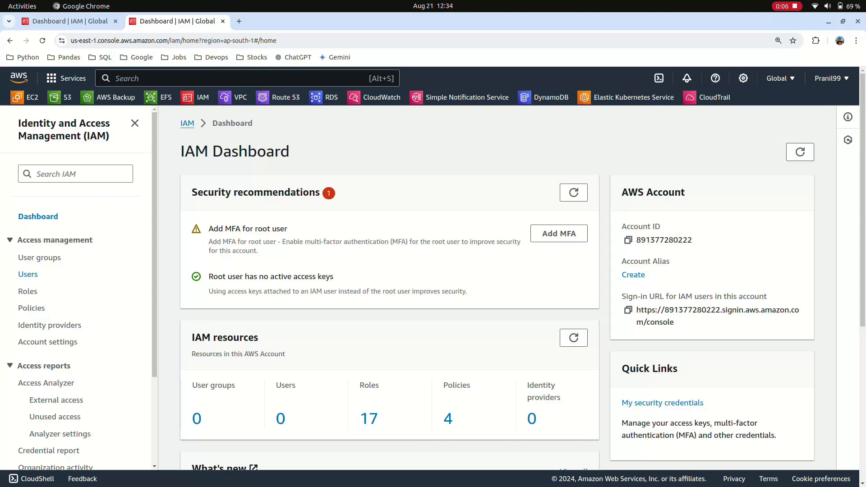
Start creating a new IAM user and enter the user's first name as the user name
{"action": "left_click", "coordinate": [27, 274]}
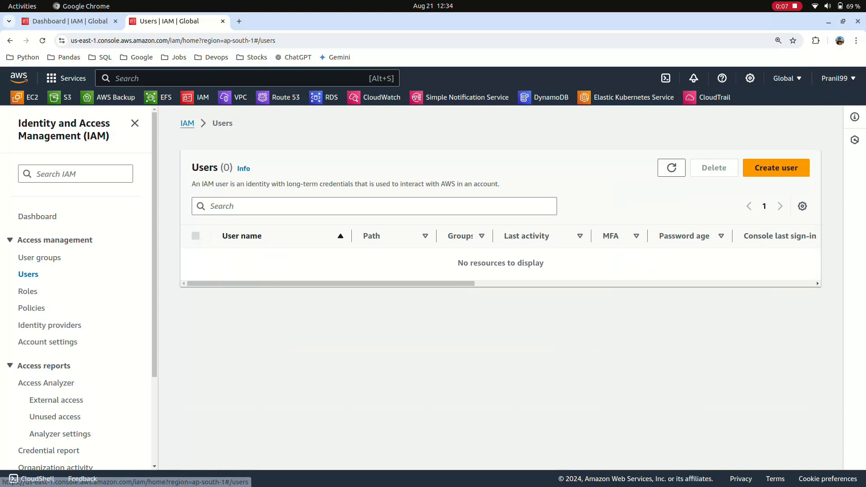
{"action": "left_click", "coordinate": [776, 168]}
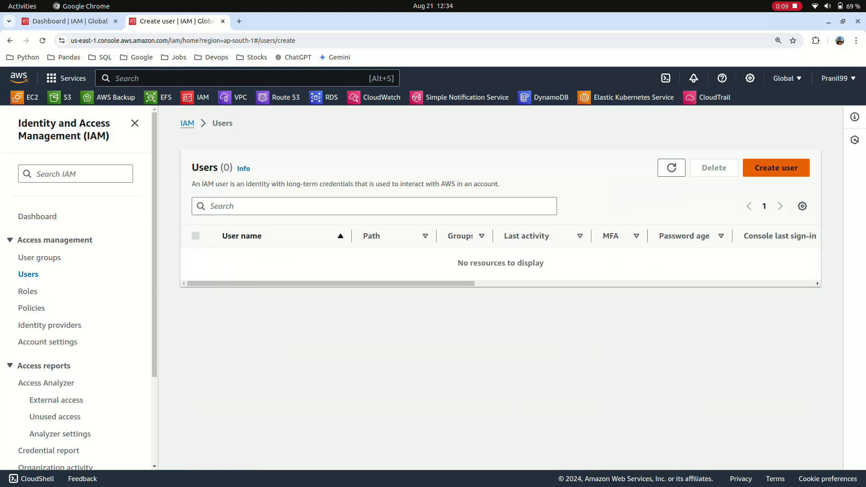
{"action": "left_click", "coordinate": [436, 248]}
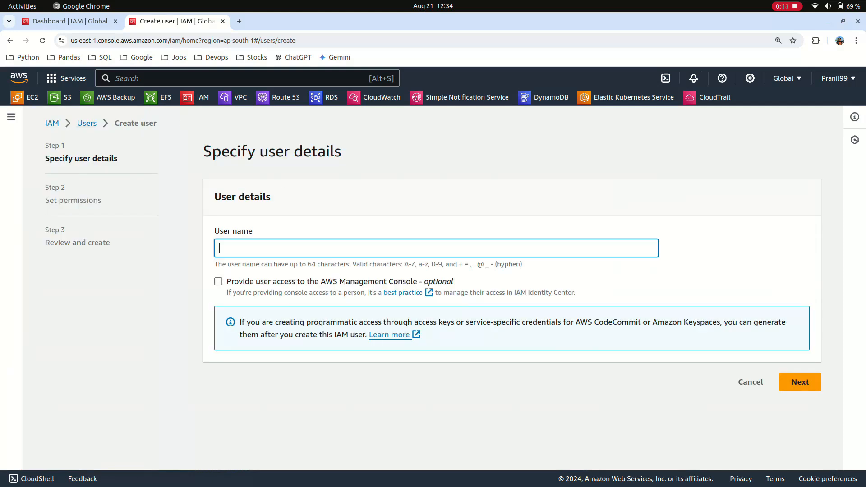
{"action": "type", "text": "Bob"}
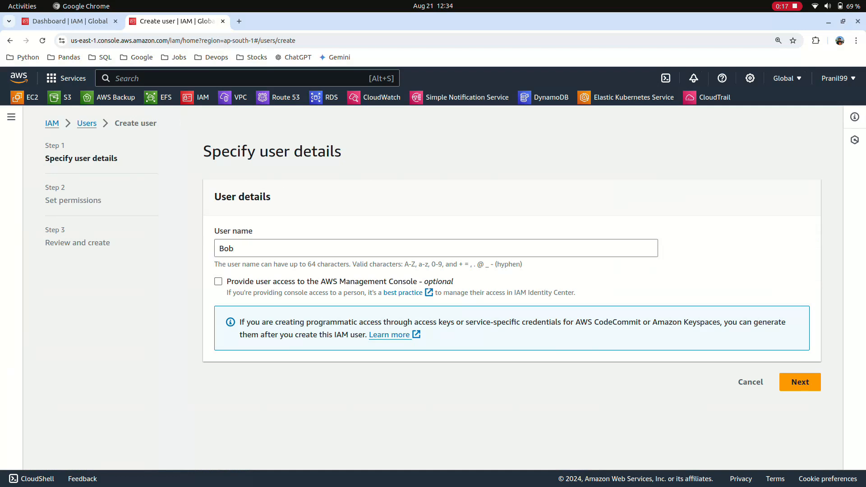
Give the user AWS Management Console access as an IAM user, keep the autogenerated password, and proceed to the permissions
{"action": "left_click", "coordinate": [218, 281]}
{"action": "scroll", "coordinate": [429, 288], "scroll_direction": "down", "scroll_amount": 1}
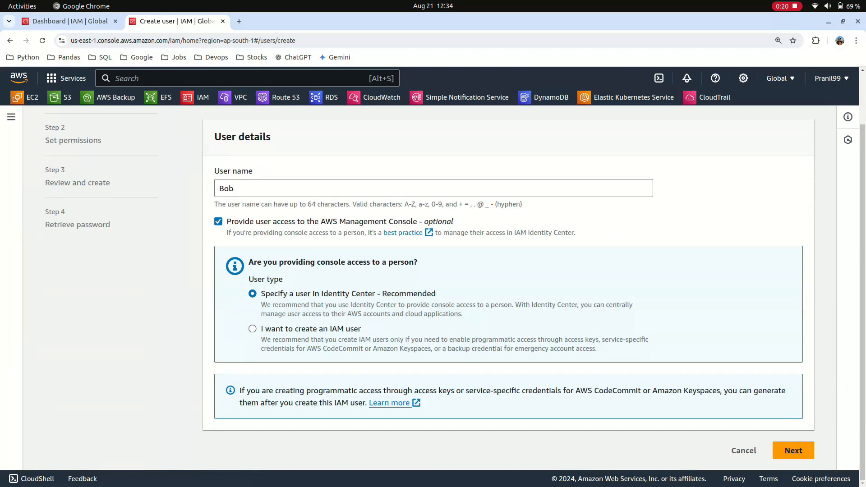
{"action": "left_click", "coordinate": [253, 329]}
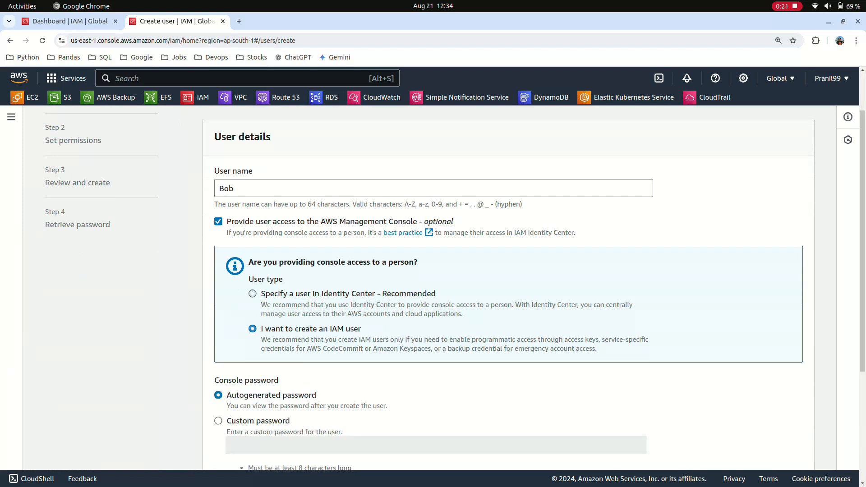
{"action": "scroll", "coordinate": [430, 288], "scroll_direction": "down", "scroll_amount": 1}
{"action": "scroll", "coordinate": [429, 288], "scroll_direction": "down", "scroll_amount": 3}
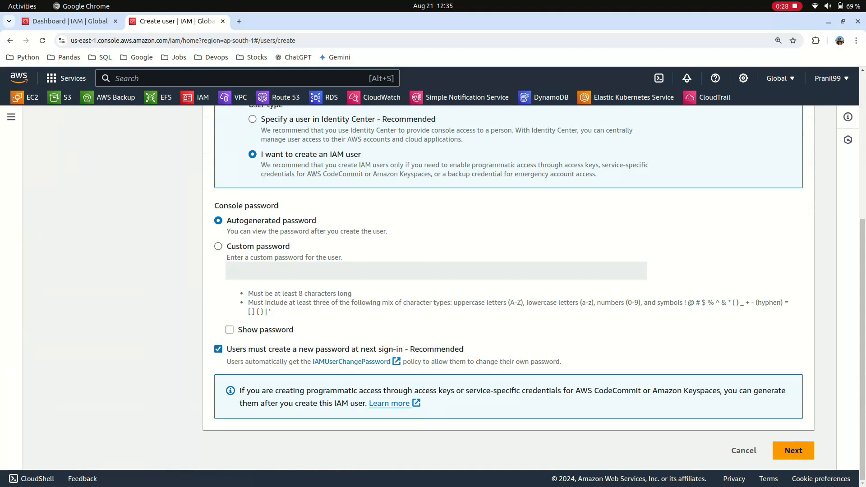
{"action": "left_click", "coordinate": [793, 451]}
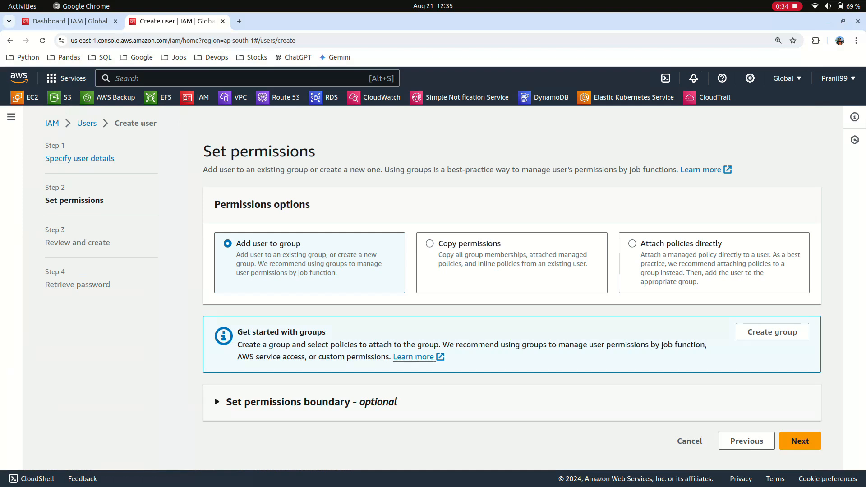
Create the user without adding groups or tags, and download the console sign-in details as a .csv file
{"action": "left_click", "coordinate": [800, 440]}
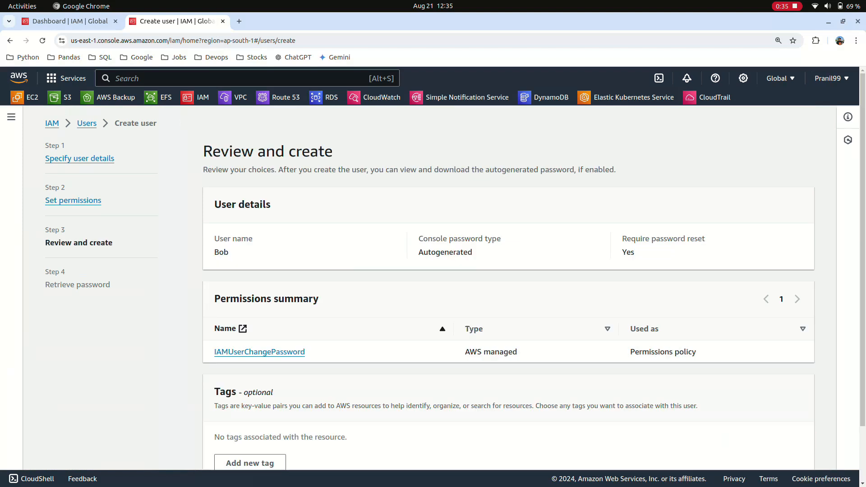
{"action": "scroll", "coordinate": [509, 293], "scroll_direction": "down", "scroll_amount": 3}
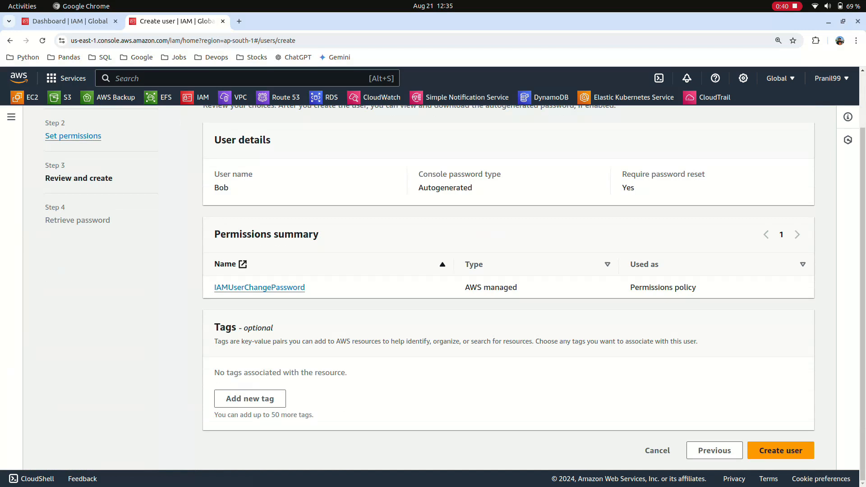
{"action": "left_click", "coordinate": [781, 450]}
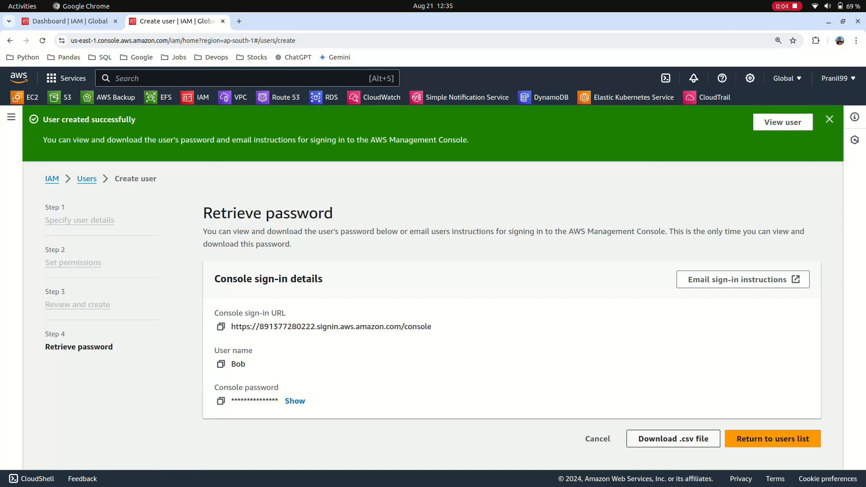
{"action": "left_click", "coordinate": [673, 438]}
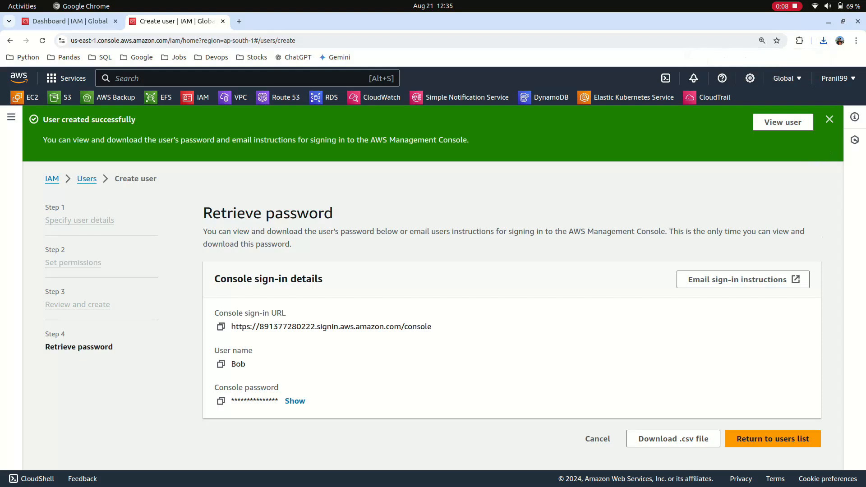
{"action": "left_click", "coordinate": [87, 179]}
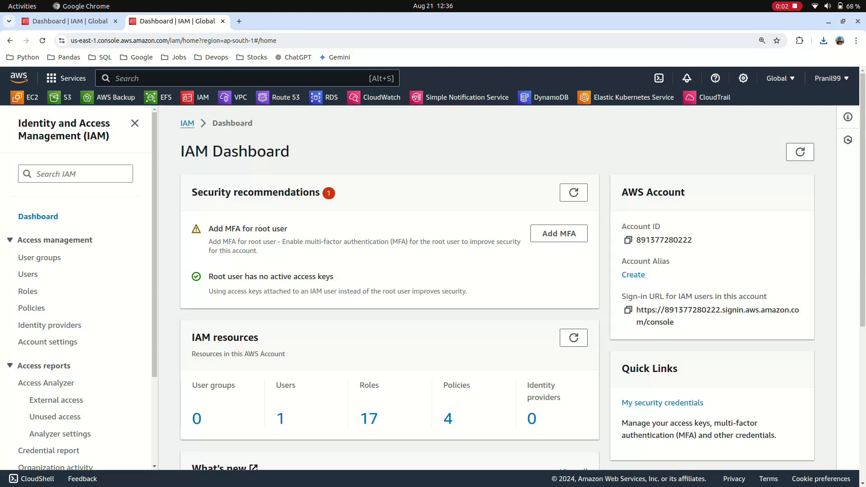
Start creating an IAM role with AWS service as the trusted entity and EC2 as the use case
{"action": "left_click", "coordinate": [28, 291]}
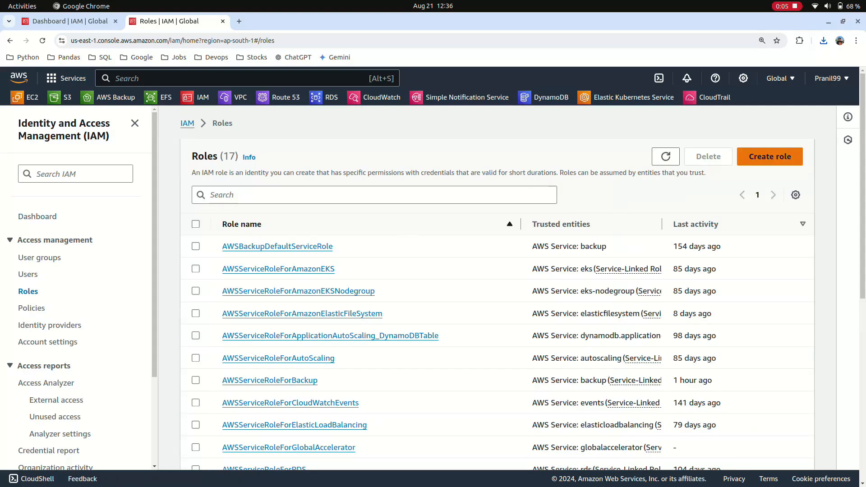
{"action": "left_click", "coordinate": [770, 156]}
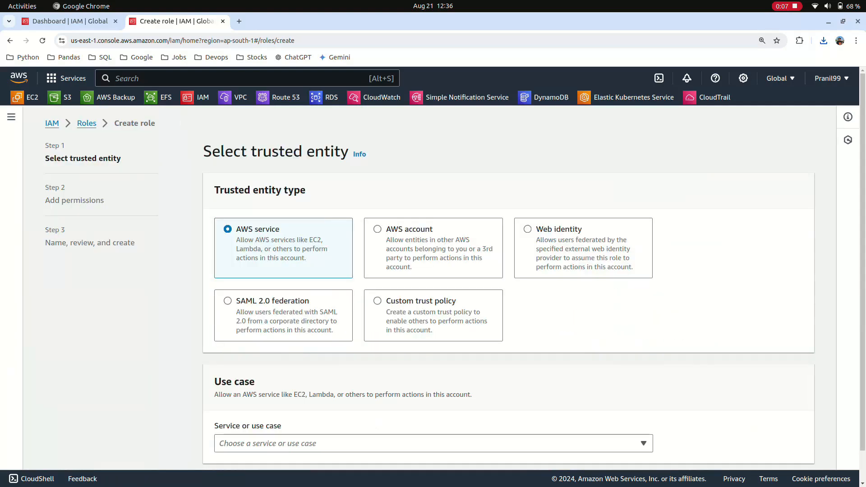
{"action": "scroll", "coordinate": [451, 289], "scroll_direction": "down", "scroll_amount": 1}
{"action": "left_click", "coordinate": [643, 410]}
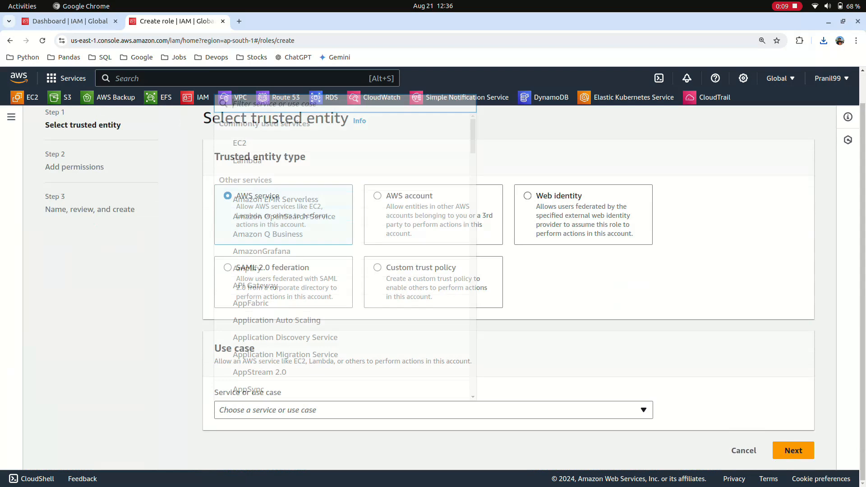
{"action": "left_click", "coordinate": [311, 146]}
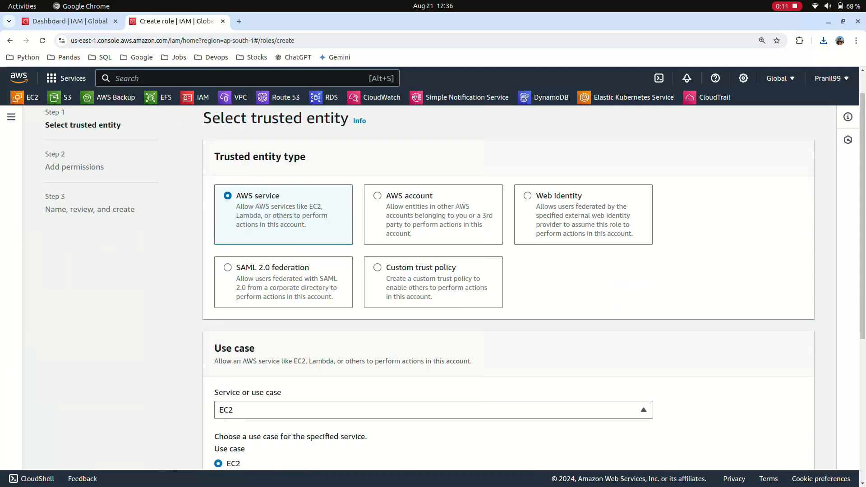
{"action": "scroll", "coordinate": [509, 289], "scroll_direction": "down", "scroll_amount": 5}
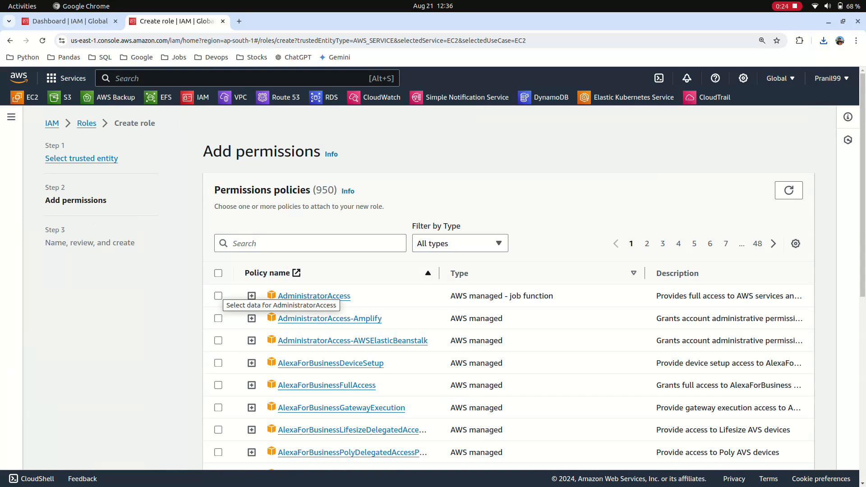
Attach the AdministratorAccess policy to the new role and proceed to naming and review
{"action": "left_click", "coordinate": [218, 296]}
{"action": "scroll", "coordinate": [218, 296], "scroll_direction": "down", "scroll_amount": 8}
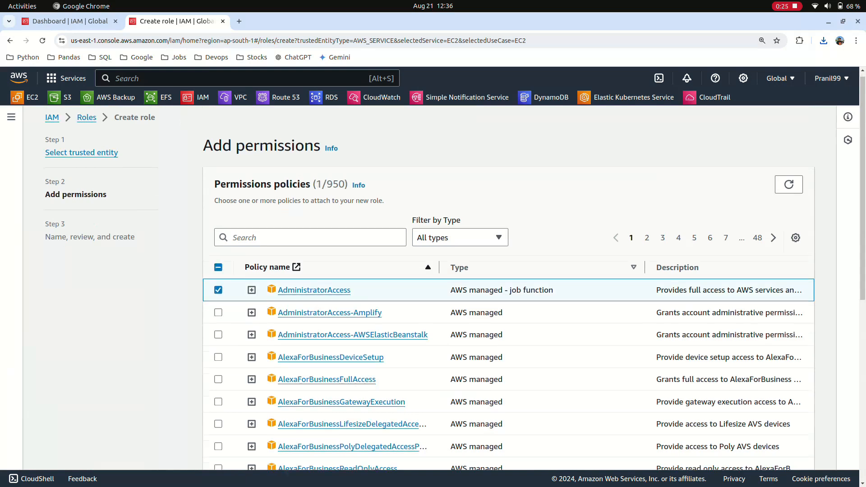
{"action": "left_click", "coordinate": [793, 450]}
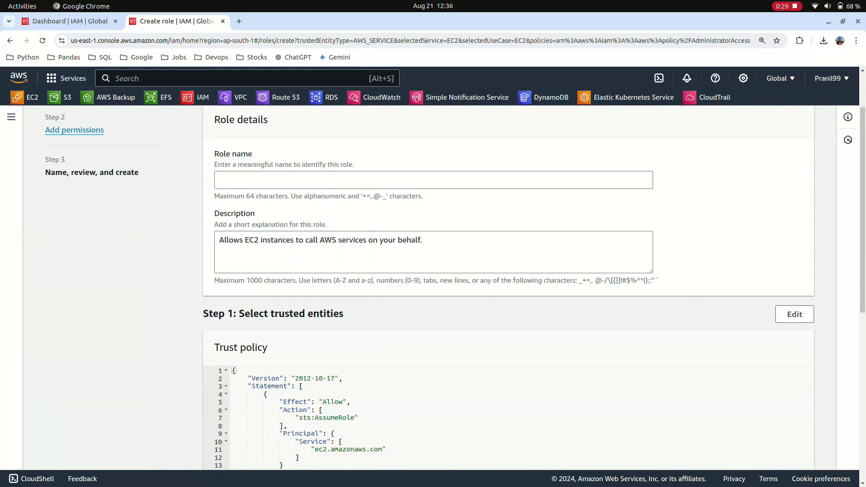
Name the role EC2_full_acess and create it with its default description and no tags
{"action": "scroll", "coordinate": [508, 286], "scroll_direction": "down", "scroll_amount": 7}
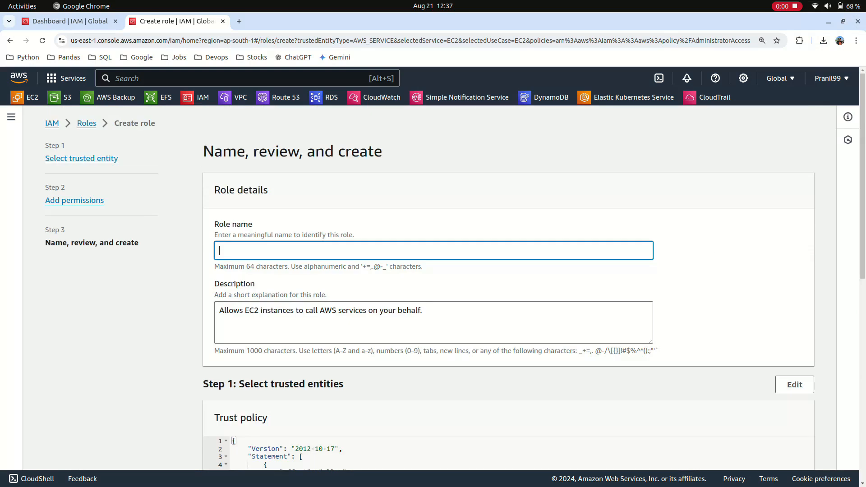
{"action": "type", "text": "EC2_full"}
{"action": "type", "text": "-"}
{"action": "type", "text": "_ace"}
{"action": "type", "text": "ss"}
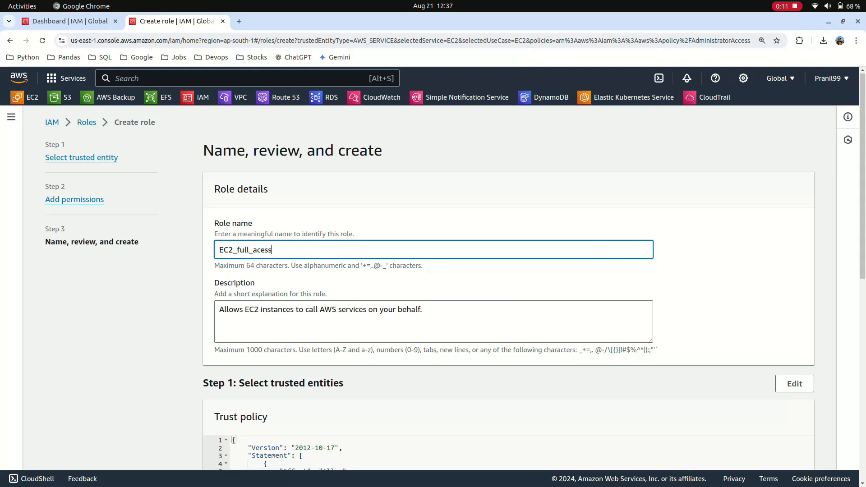
{"action": "scroll", "coordinate": [508, 293], "scroll_direction": "down", "scroll_amount": 9}
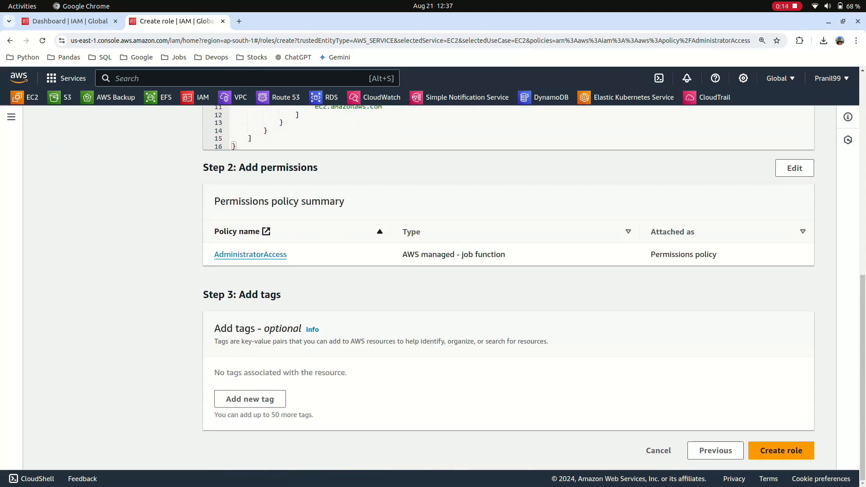
{"action": "left_click", "coordinate": [782, 451]}
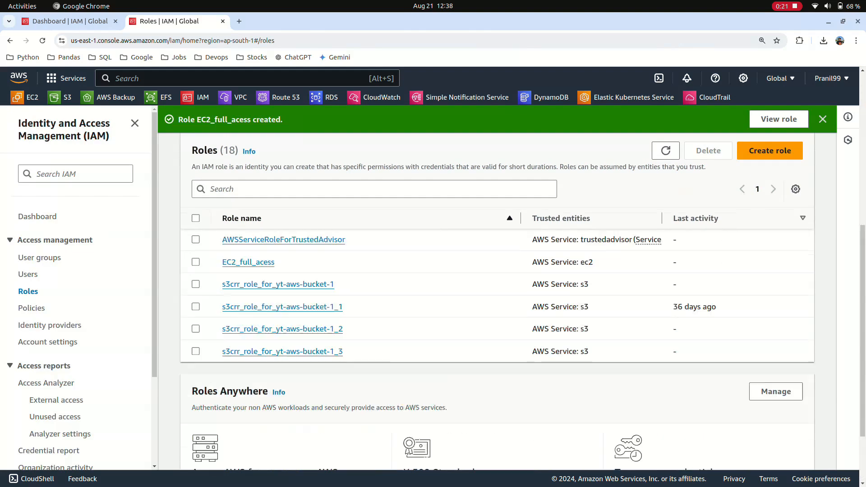
{"action": "scroll", "coordinate": [497, 315], "scroll_direction": "up", "scroll_amount": 2}
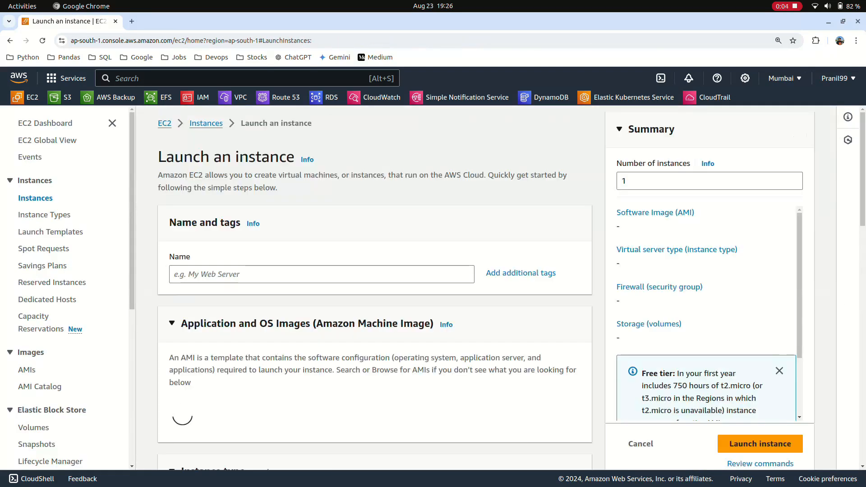
Name the new EC2 instance EC2FULLACCESS
{"action": "type", "text": "EC2"}
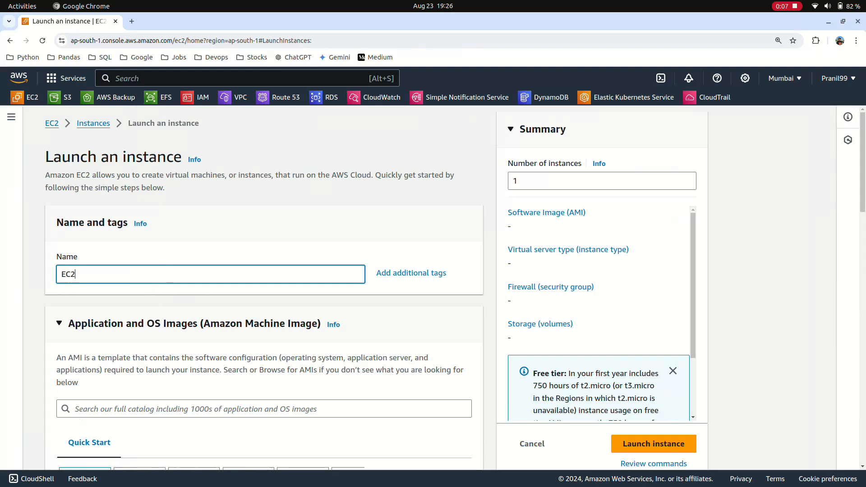
{"action": "type", "text": "FULLACCESS"}
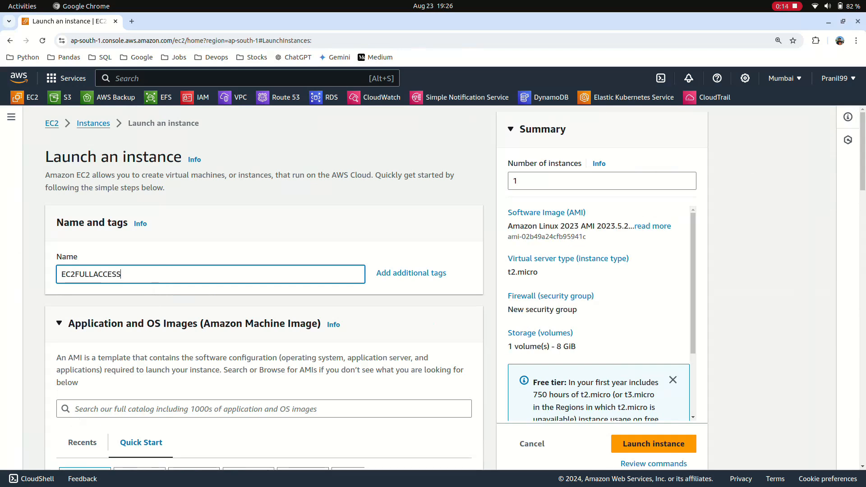
Select the existing key pair "new" for logging in to the instance
{"action": "scroll", "coordinate": [265, 289], "scroll_direction": "down", "scroll_amount": 10}
{"action": "scroll", "coordinate": [264, 289], "scroll_direction": "down", "scroll_amount": 9}
{"action": "scroll", "coordinate": [265, 288], "scroll_direction": "up", "scroll_amount": 5}
{"action": "left_click", "coordinate": [207, 227]}
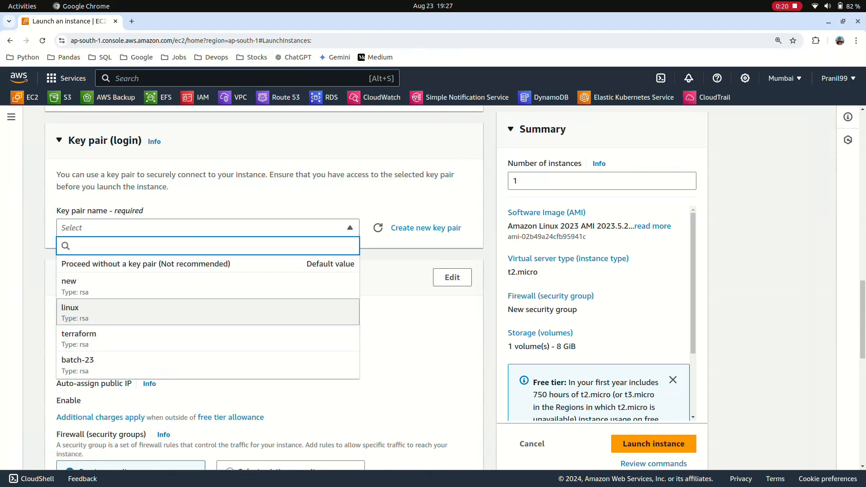
{"action": "left_click", "coordinate": [208, 286]}
Allow HTTPS and HTTP traffic from the internet in the new security group and launch the instance
{"action": "scroll", "coordinate": [207, 286], "scroll_direction": "down", "scroll_amount": 10}
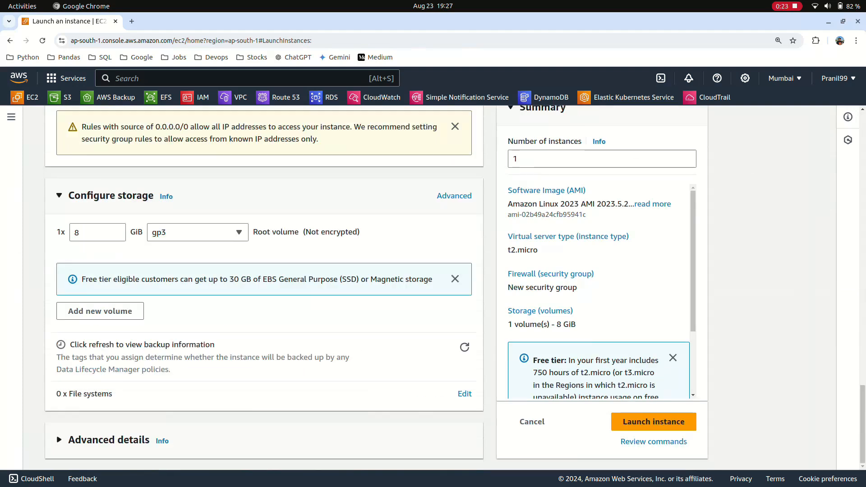
{"action": "scroll", "coordinate": [208, 286], "scroll_direction": "up", "scroll_amount": 5}
{"action": "left_click", "coordinate": [60, 310]}
{"action": "left_click", "coordinate": [60, 338]}
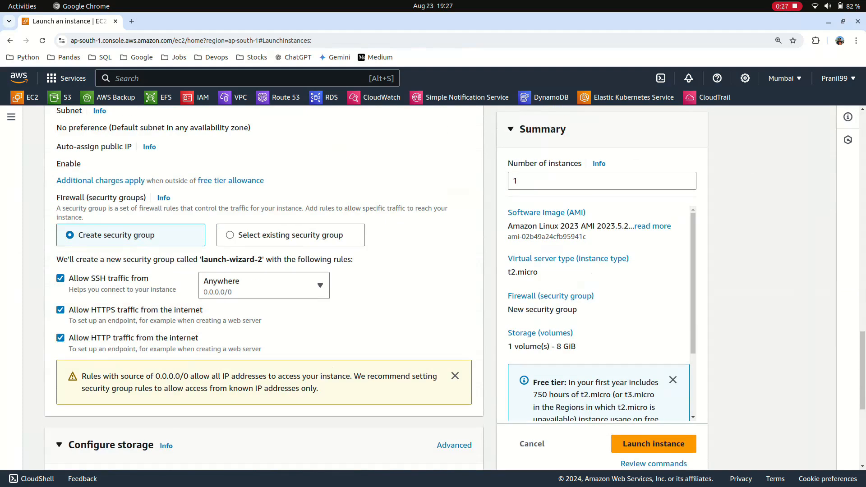
{"action": "left_click", "coordinate": [653, 444]}
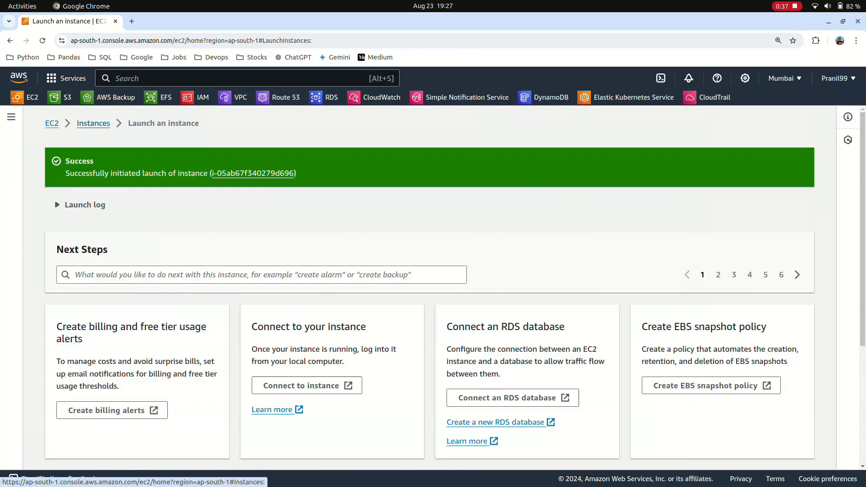
Modify the IAM role of the EC2FULLACCESS instance, attaching the role EC2_full_acess
{"action": "left_click", "coordinate": [93, 123]}
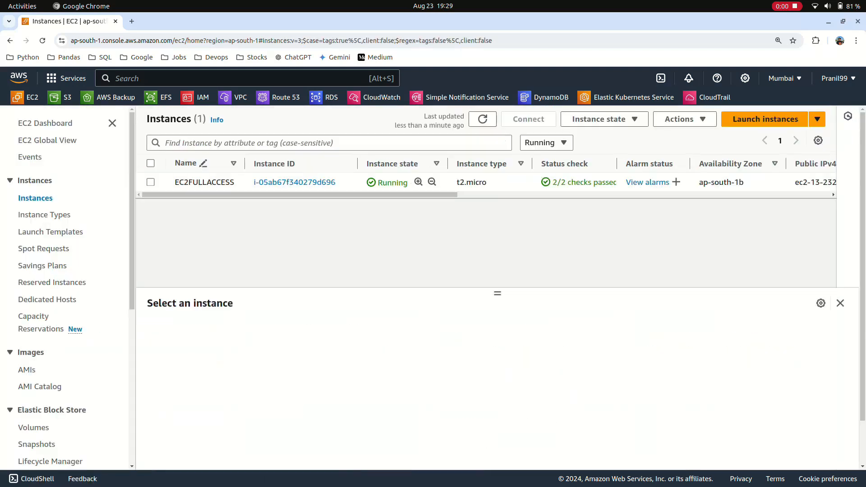
{"action": "left_click", "coordinate": [151, 182]}
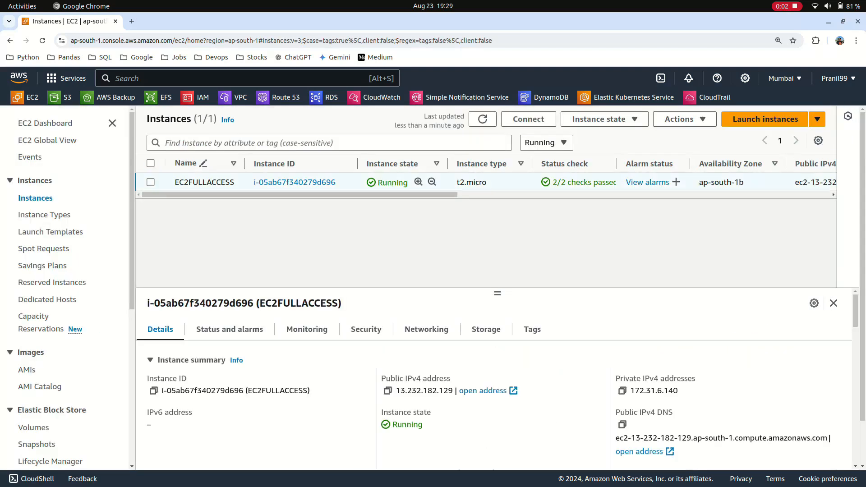
{"action": "left_click", "coordinate": [684, 119]}
{"action": "mouse_move", "coordinate": [681, 222]}
{"action": "left_click", "coordinate": [579, 256]}
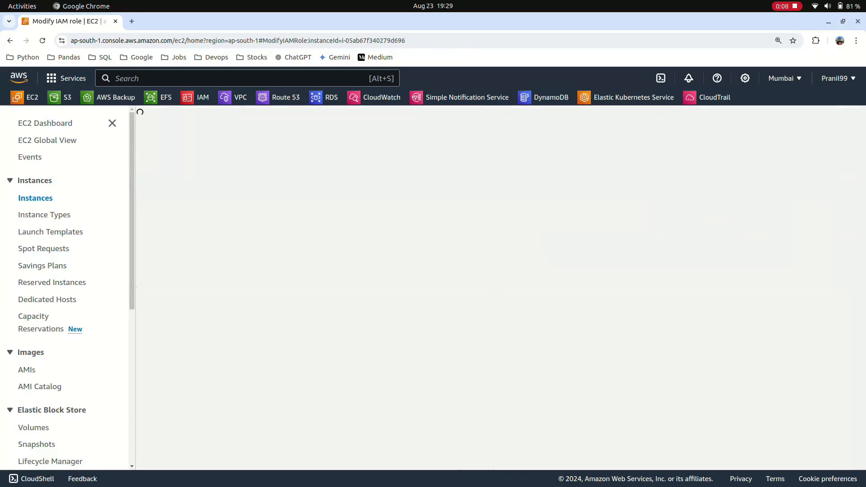
{"action": "left_click", "coordinate": [197, 272]}
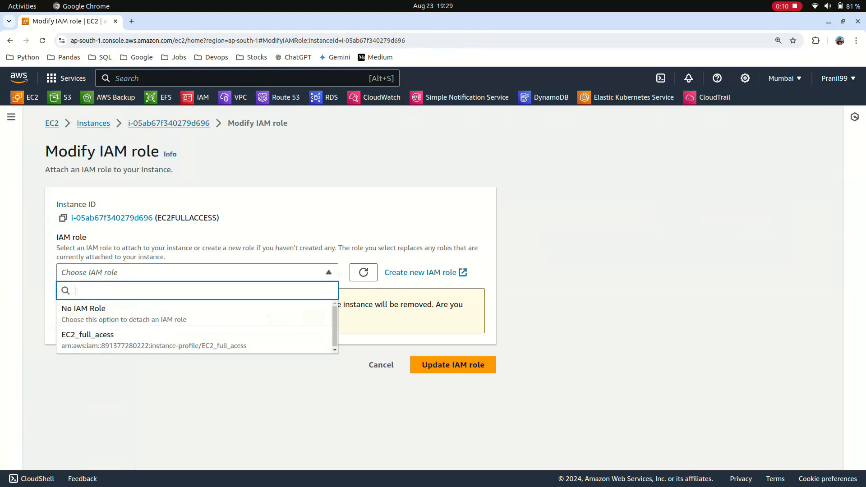
{"action": "left_click", "coordinate": [82, 337]}
{"action": "left_click", "coordinate": [453, 312]}
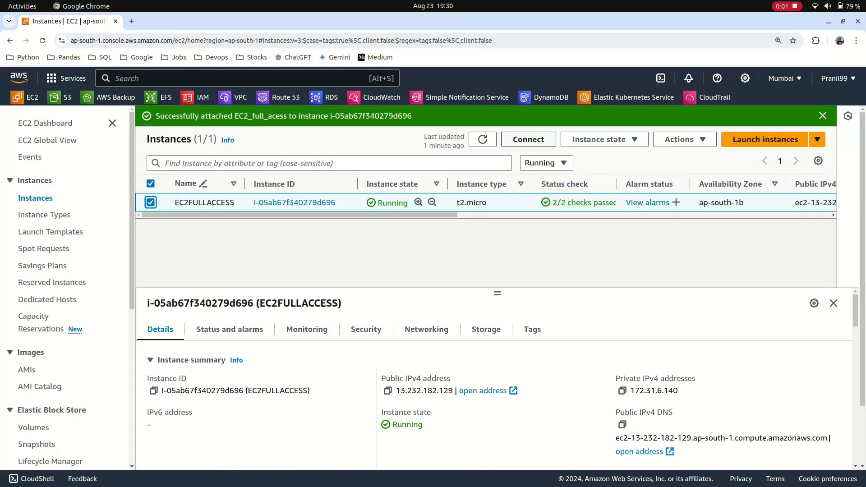
Copy the example SSH client command for the EC2FULLACCESS instance and run it in the Terminal to connect
{"action": "left_click", "coordinate": [528, 139]}
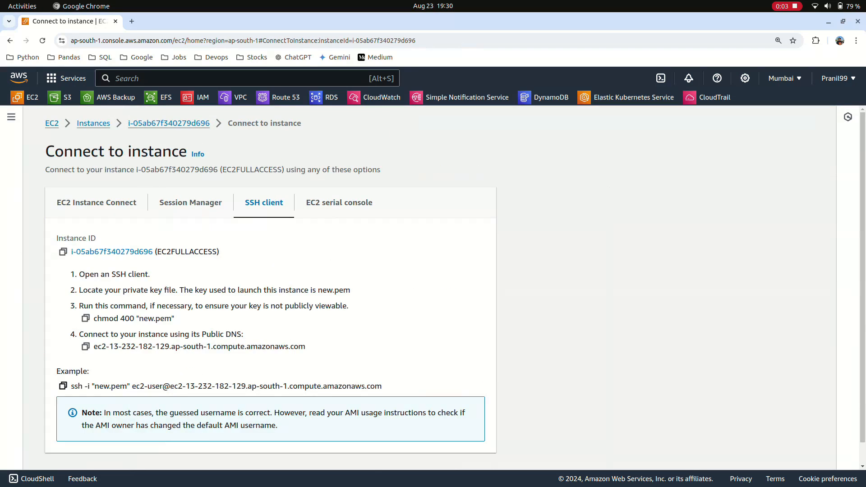
{"action": "left_click", "coordinate": [62, 386]}
{"action": "key", "text": "alt+Tab"}
{"action": "right_click", "coordinate": [253, 266]}
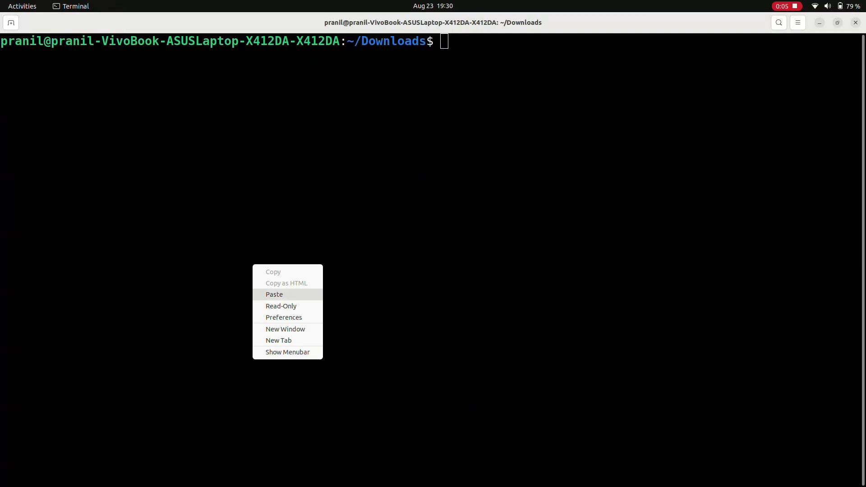
{"action": "left_click", "coordinate": [275, 294]}
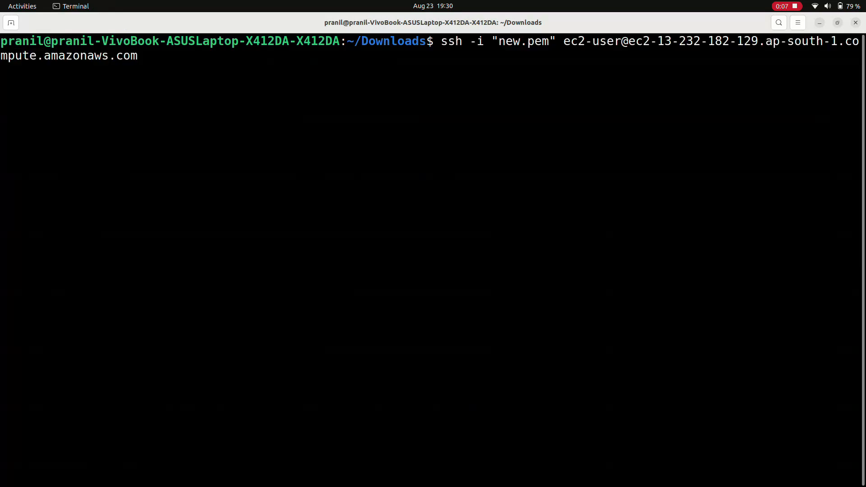
{"action": "key", "text": "Return"}
Switch to the root user on the instance with sudo -i and clear the terminal
{"action": "type", "text": "ye"}
{"action": "key", "text": "BackSpace"}
{"action": "key", "text": "BackSpace"}
{"action": "type", "text": "sudo -i"}
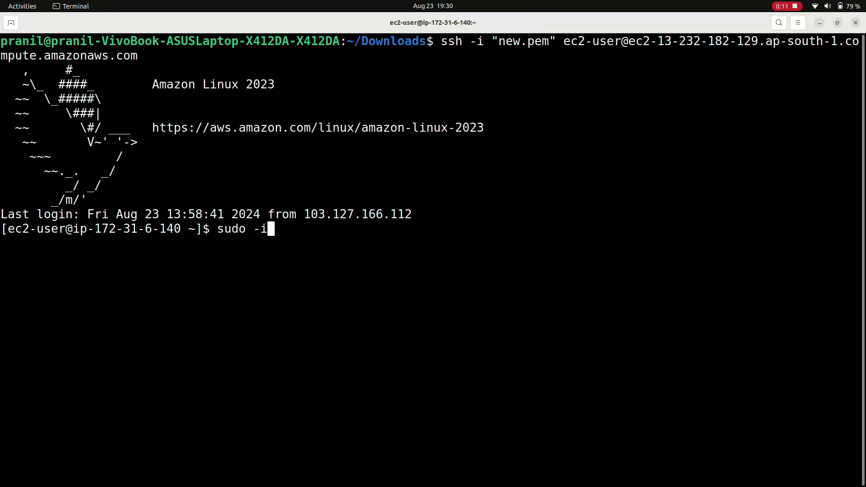
{"action": "key", "text": "Return"}
{"action": "type", "text": "clear"}
{"action": "key", "text": "Return"}
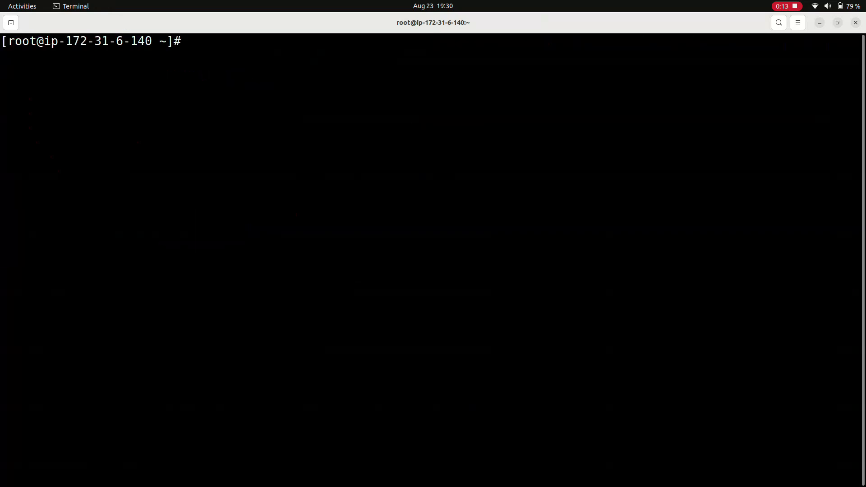
Start the AWS CLI credential setup by running aws configure on the instance
{"action": "type", "text": "aws configure"}
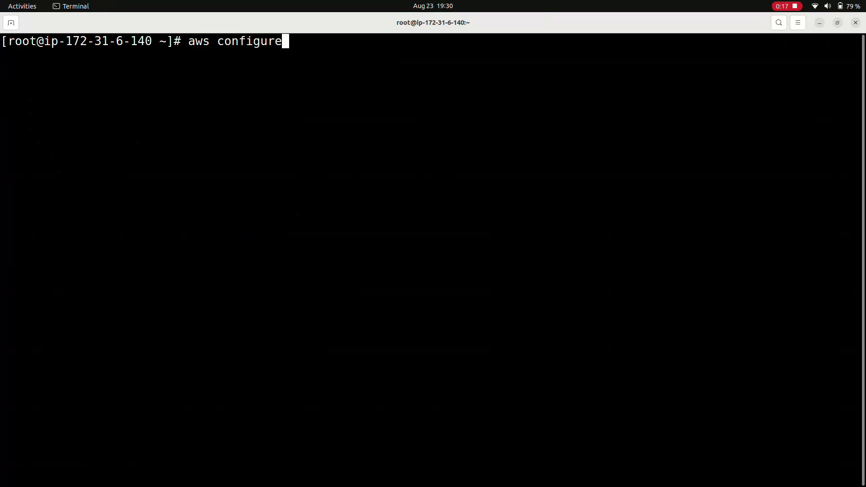
{"action": "key", "text": "Return"}
{"action": "key", "text": "Return"}
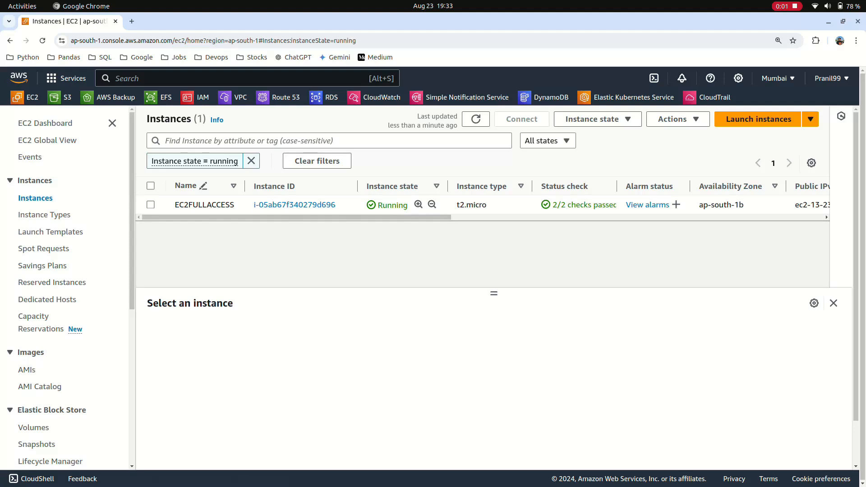
In the browser, open the account's security credentials and create a root user access key, acknowledging that it is not a best practice
{"action": "left_click", "coordinate": [150, 205]}
{"action": "left_click", "coordinate": [151, 205]}
{"action": "left_click", "coordinate": [830, 78]}
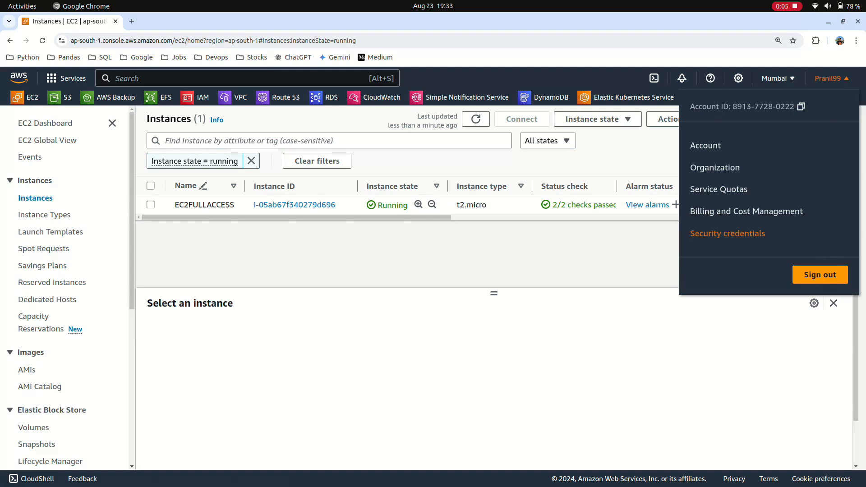
{"action": "left_click", "coordinate": [728, 233]}
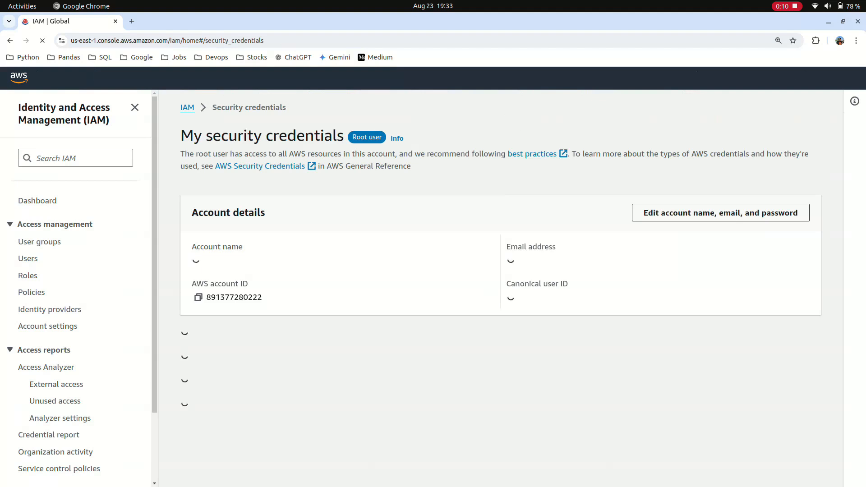
{"action": "scroll", "coordinate": [496, 280], "scroll_direction": "down", "scroll_amount": 10}
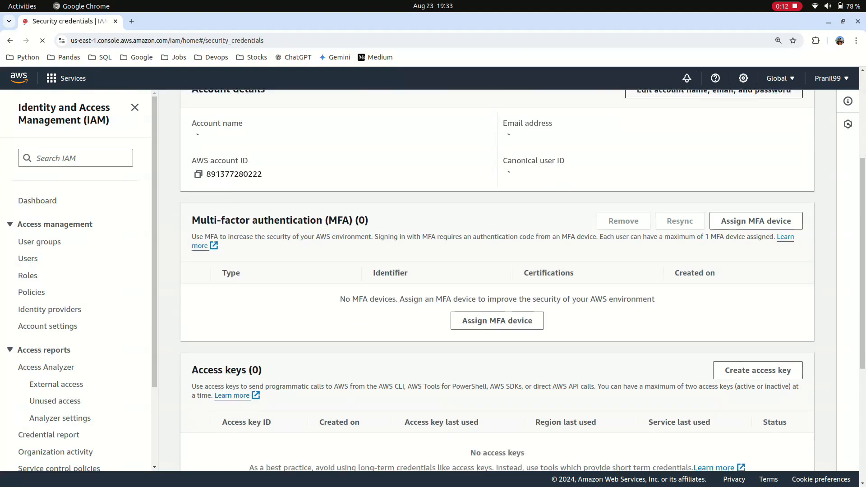
{"action": "left_click", "coordinate": [757, 236]}
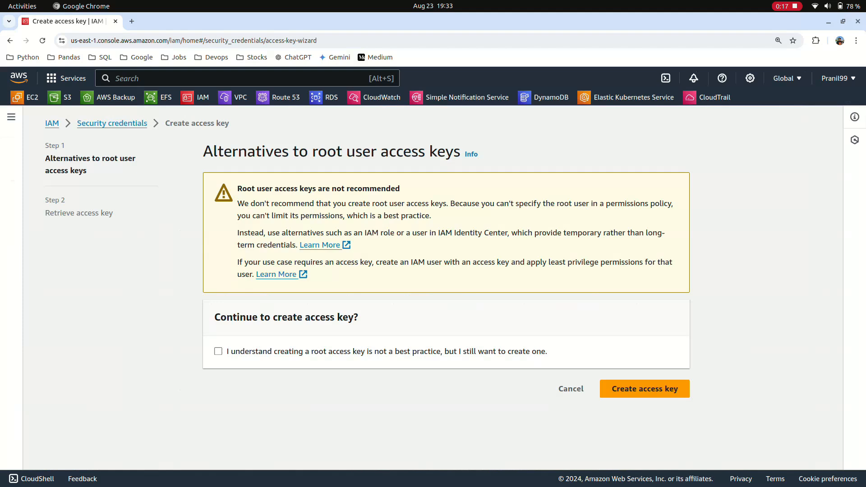
{"action": "left_click", "coordinate": [218, 351]}
{"action": "left_click", "coordinate": [645, 389]}
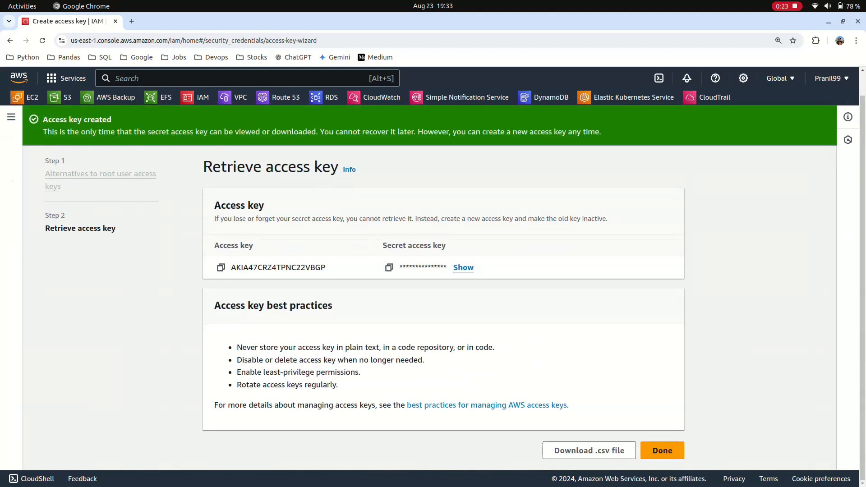
Copy the new access key and paste it as the AWS Access Key ID in the Terminal's aws configure prompt
{"action": "left_click", "coordinate": [220, 268]}
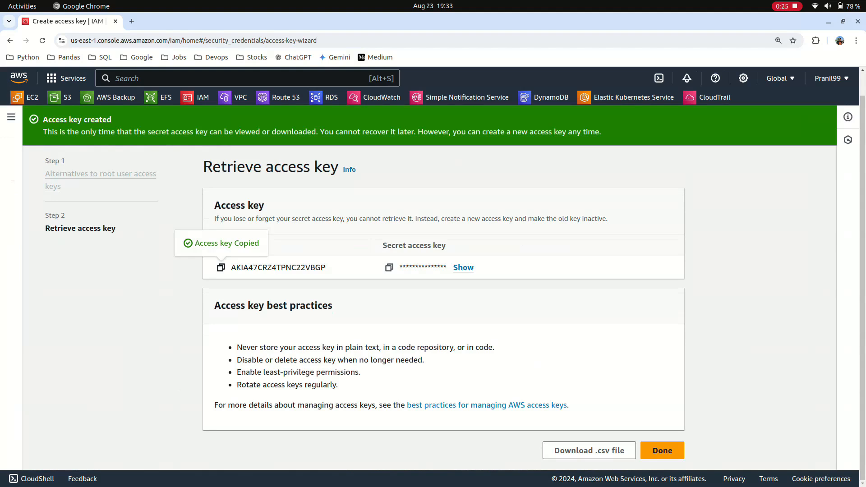
{"action": "key", "text": "alt+Tab"}
{"action": "key", "text": "alt+Tab"}
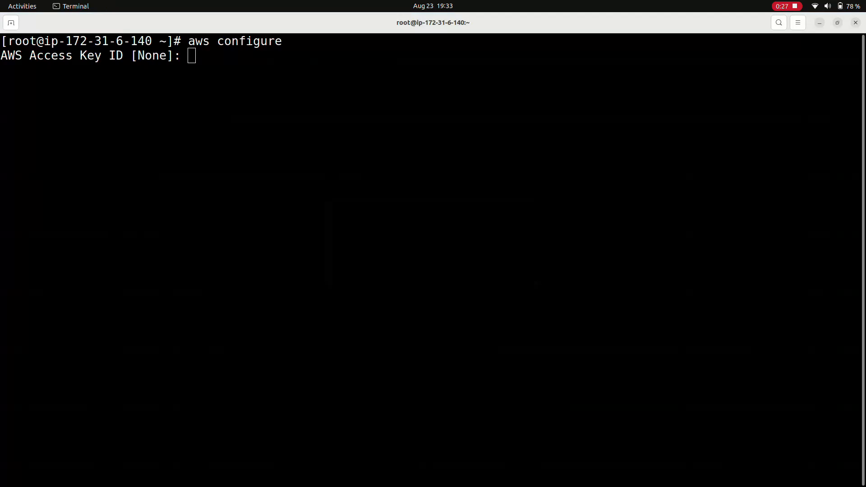
{"action": "right_click", "coordinate": [254, 186]}
{"action": "left_click", "coordinate": [267, 215]}
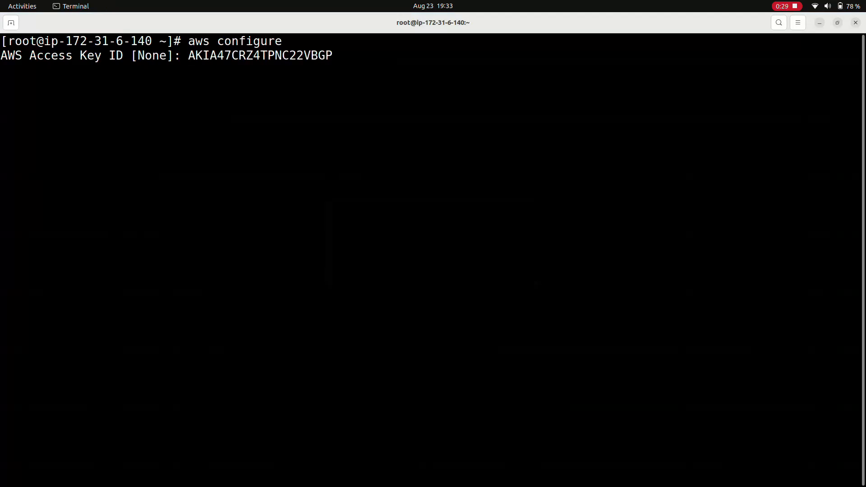
{"action": "key", "text": "Return"}
Copy the secret access key from the browser into the Terminal's AWS Secret Access Key prompt, leaving default region and output format empty
{"action": "key", "text": "alt+Tab"}
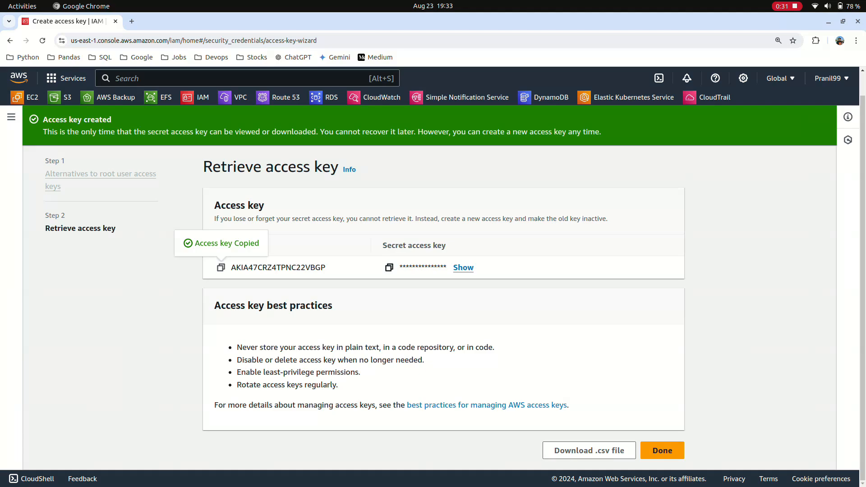
{"action": "left_click", "coordinate": [389, 267]}
{"action": "key", "text": "alt+Tab"}
{"action": "right_click", "coordinate": [403, 226]}
{"action": "left_click", "coordinate": [423, 255]}
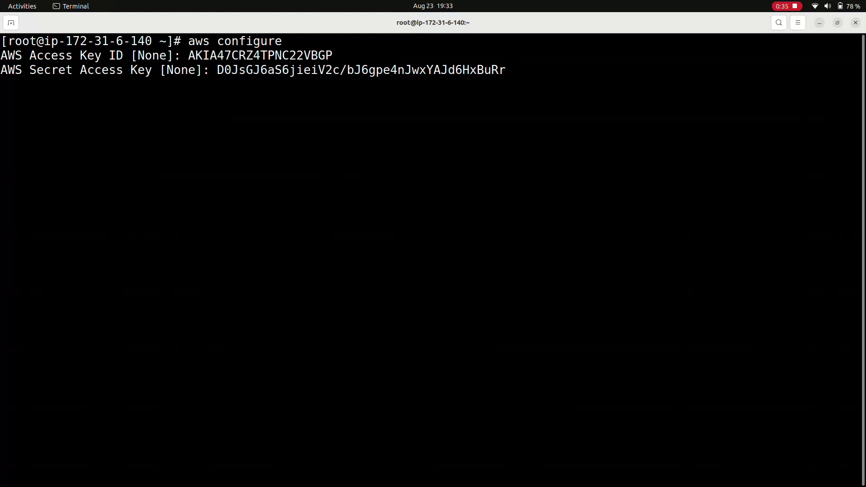
{"action": "key", "text": "Return"}
{"action": "key", "text": "Return"}
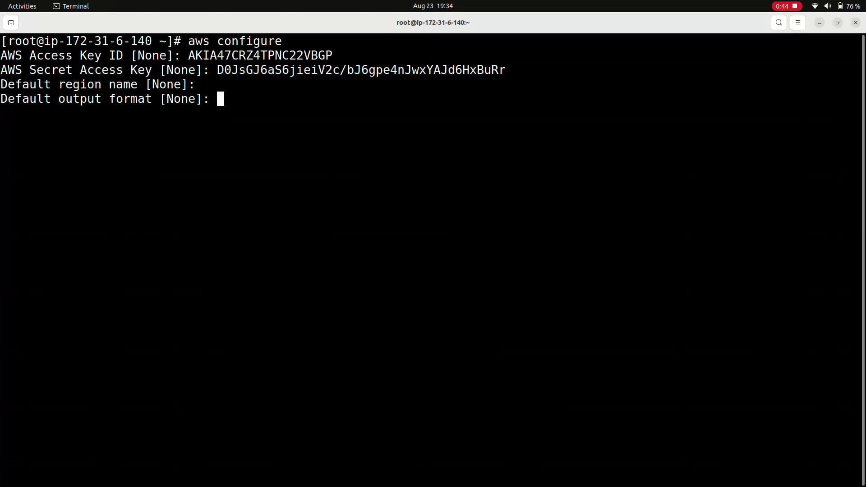
{"action": "key", "text": "Return"}
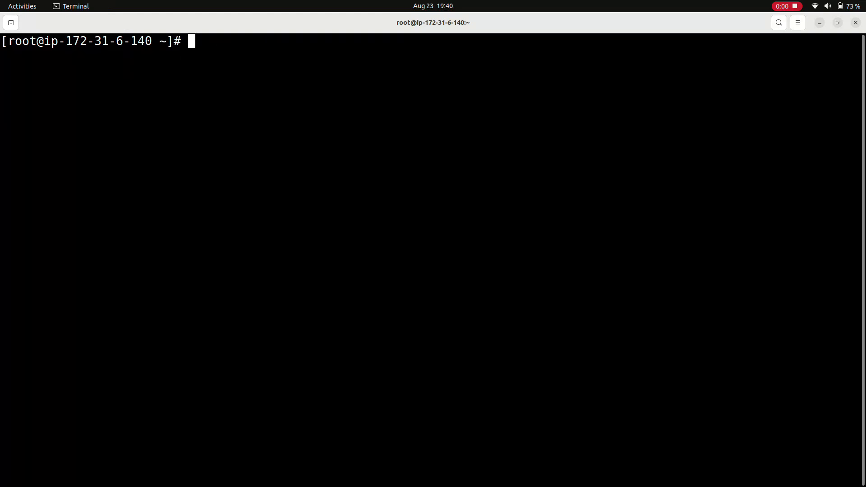
Run aws s3api list-buckets --query "Buckets[].Name" in the Terminal and compare the output with the buckets in the S3 console
{"action": "right_click", "coordinate": [287, 36]}
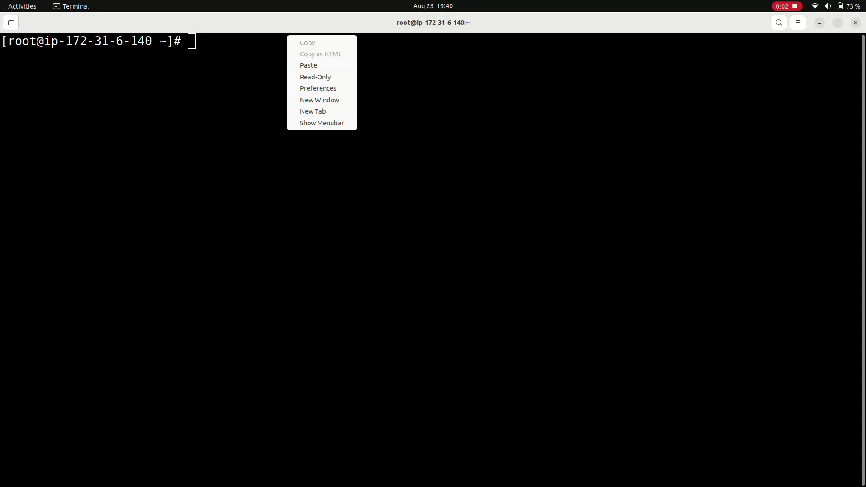
{"action": "left_click", "coordinate": [299, 64]}
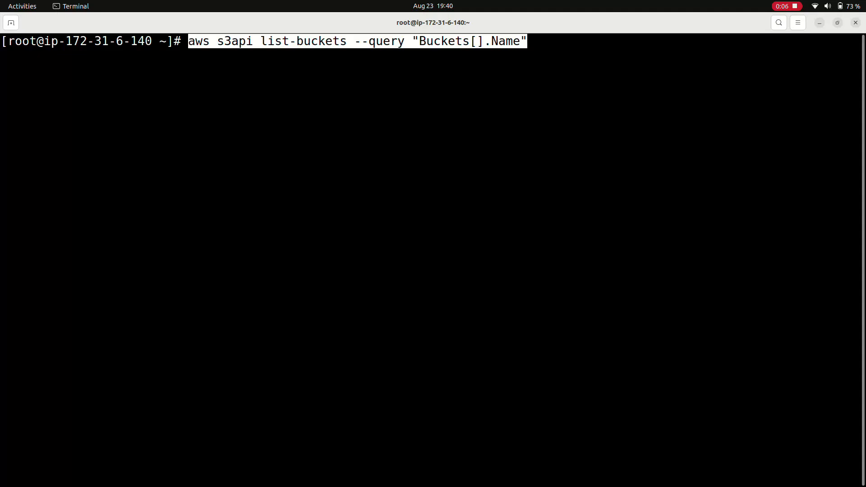
{"action": "key", "text": "alt+Tab"}
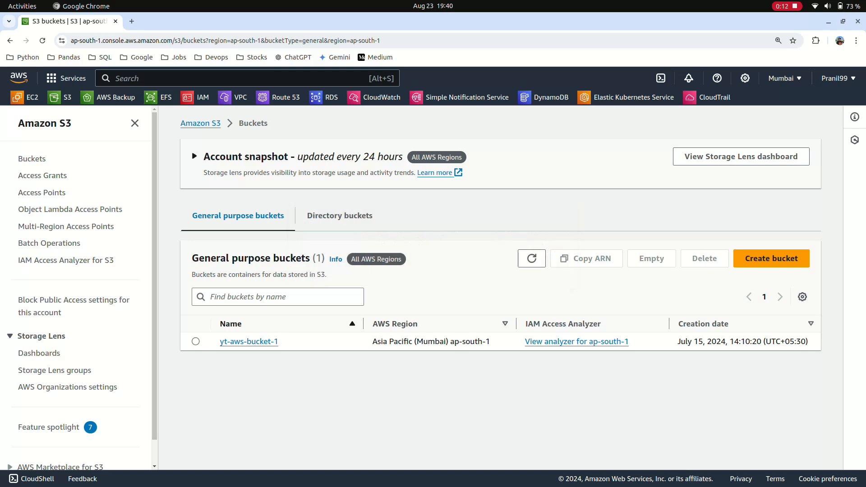
{"action": "key", "text": "alt+Tab"}
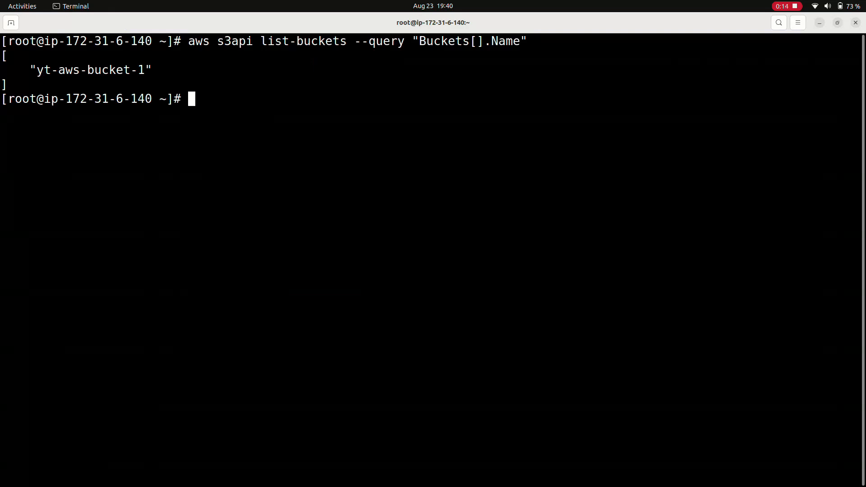